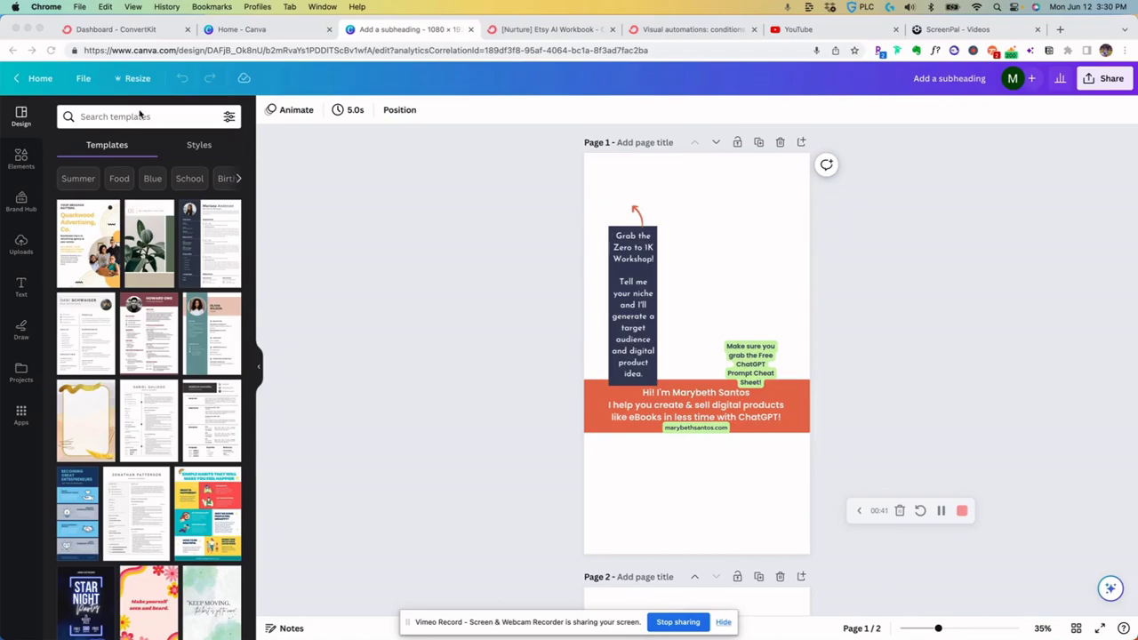
# Search the templates for 'phone' to list Phone Wallpapers designs, then select the dark workshop text box.
pyautogui.click(726, 181)
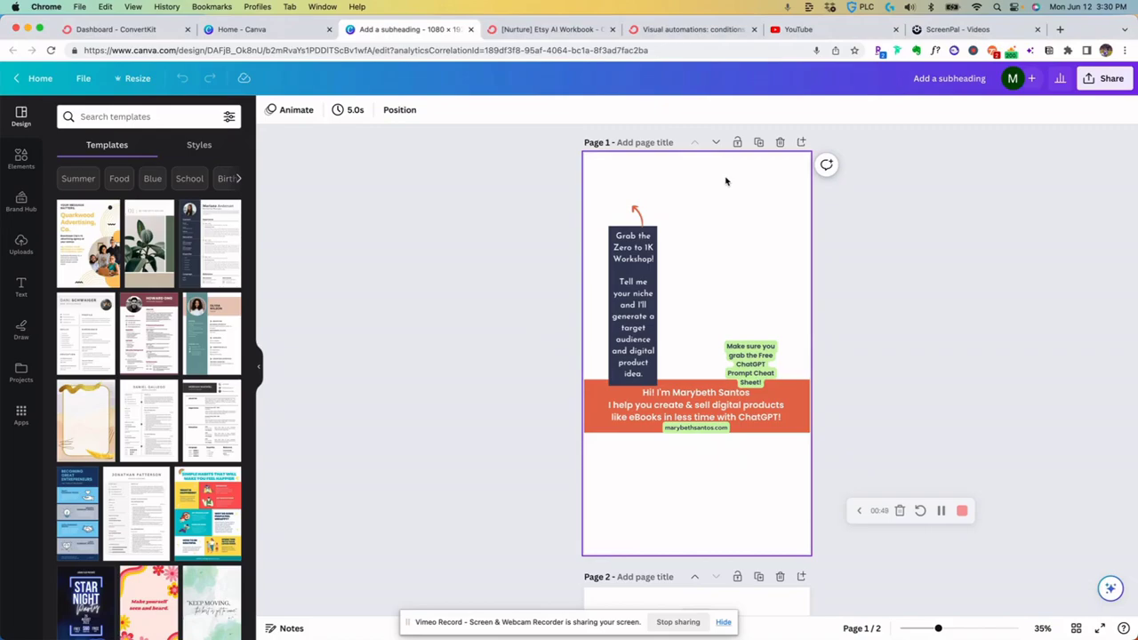
pyautogui.click(703, 189)
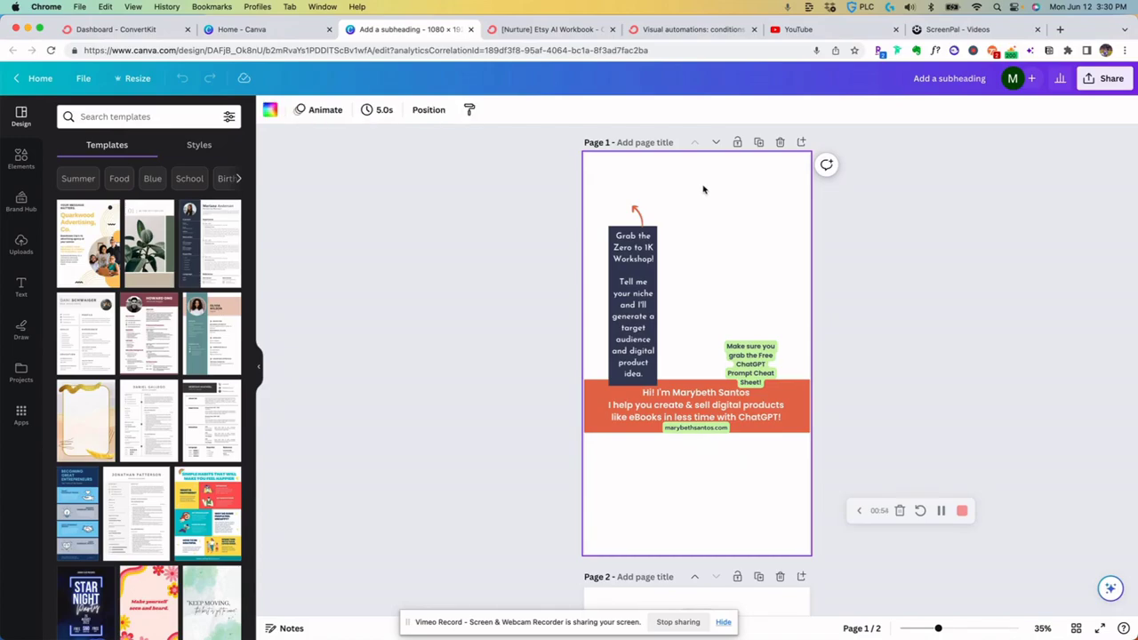
pyautogui.click(84, 118)
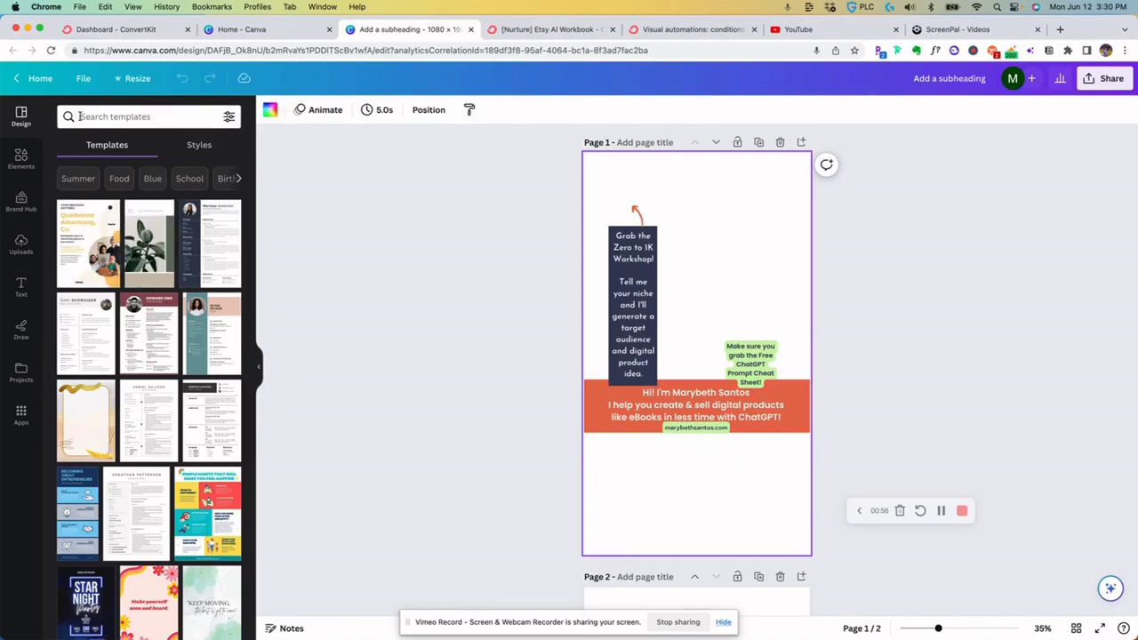
pyautogui.write('phone')
pyautogui.press('Down')
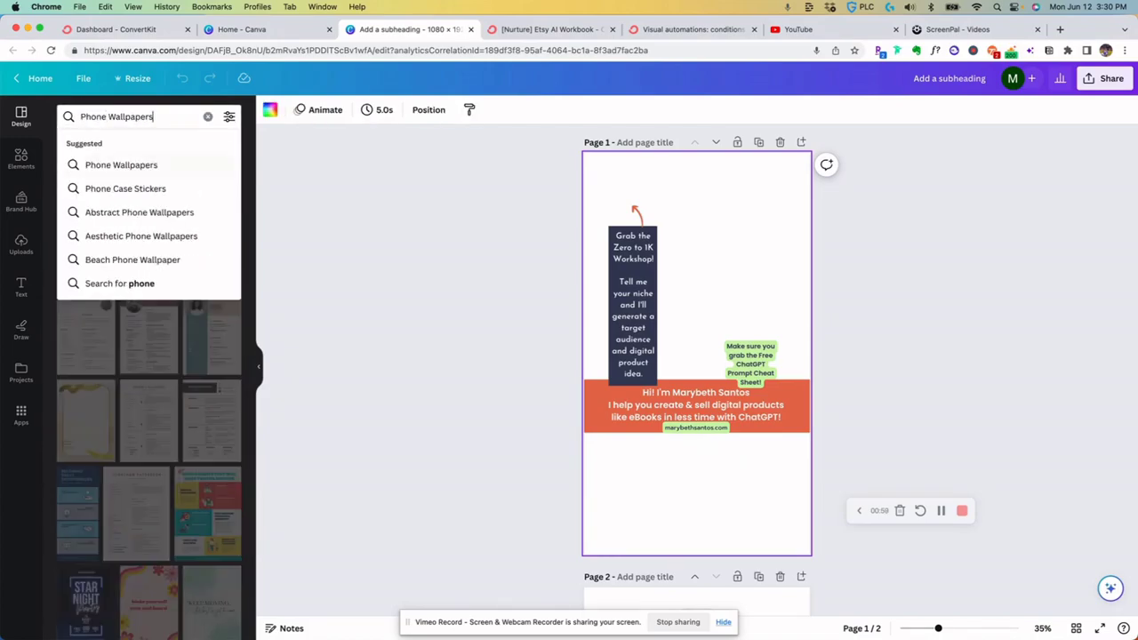
pyautogui.press('Return')
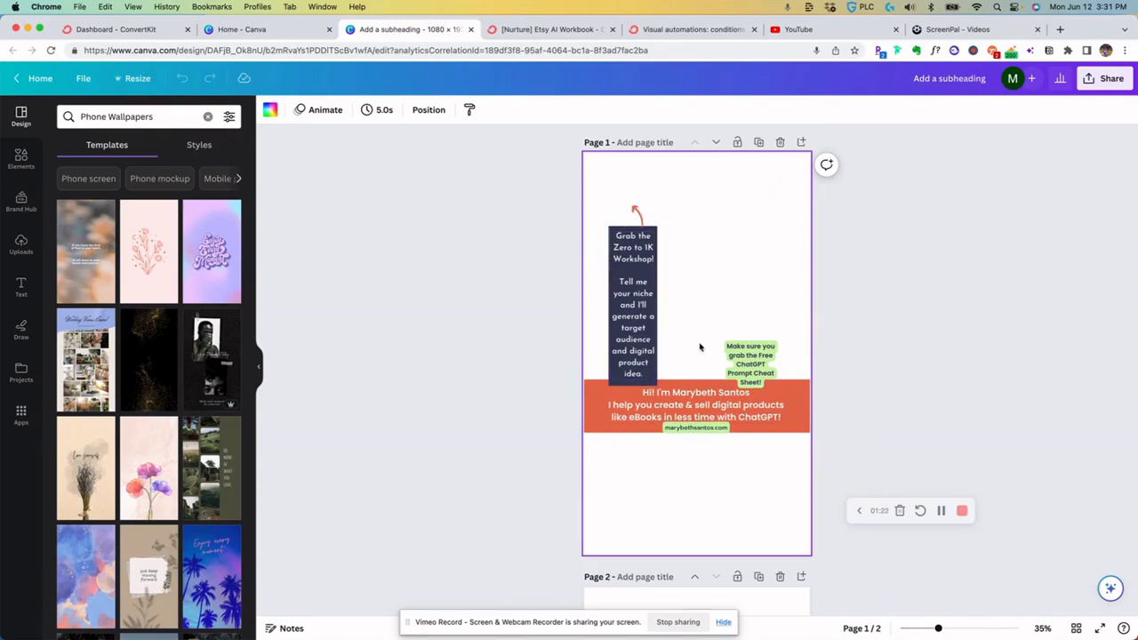
pyautogui.click(634, 307)
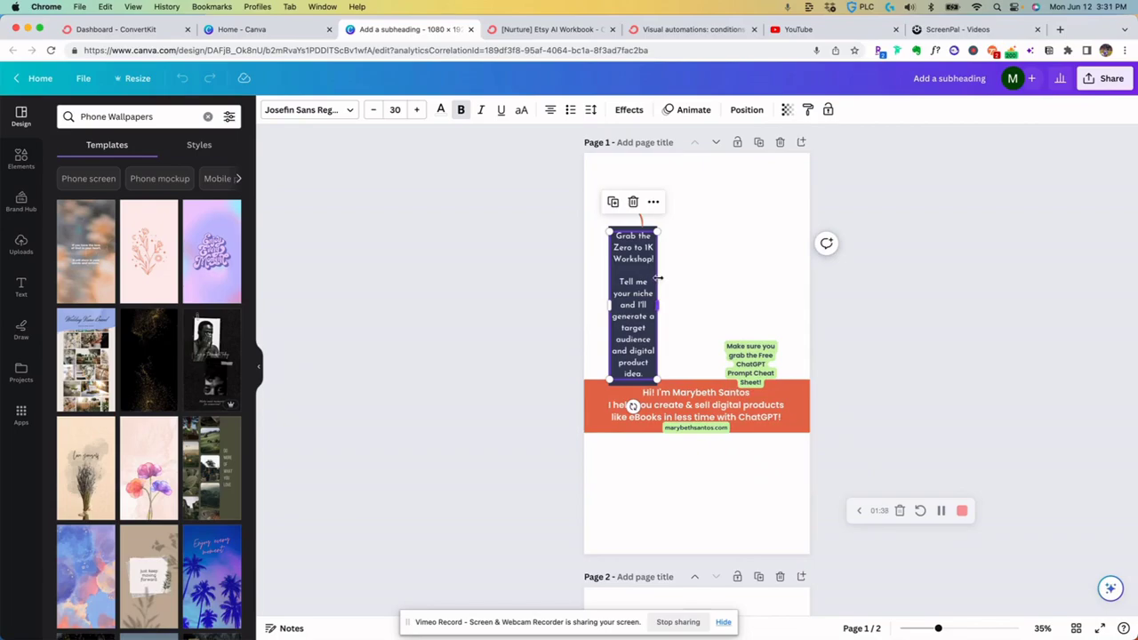
pyautogui.scroll(-5, 657, 279)
pyautogui.scroll(5, 658, 279)
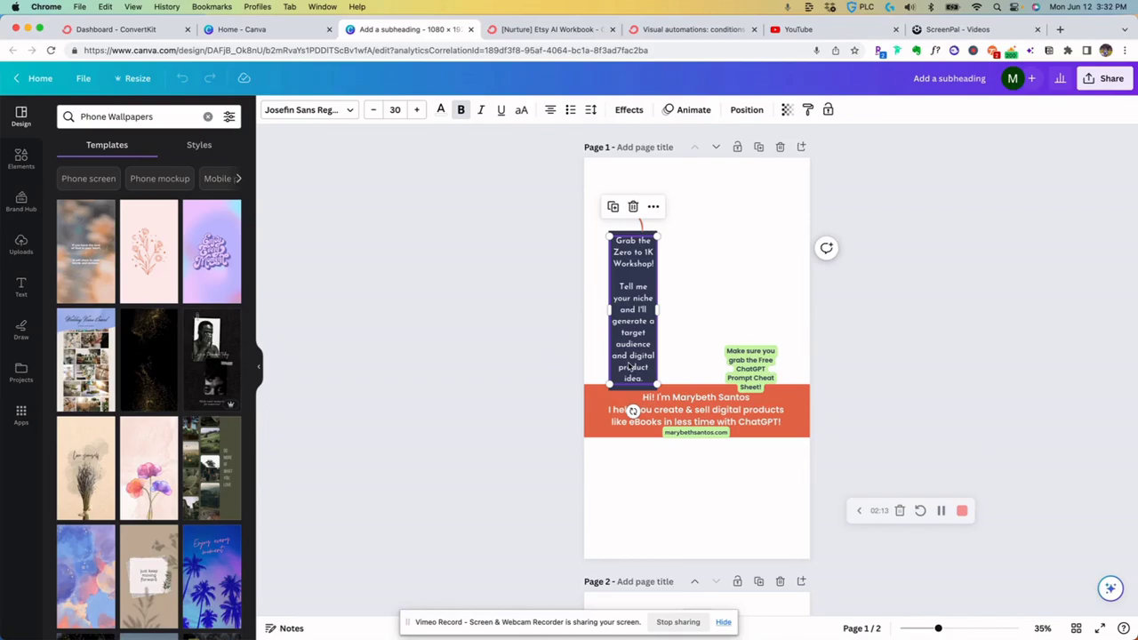
pyautogui.scroll(-5, 632, 365)
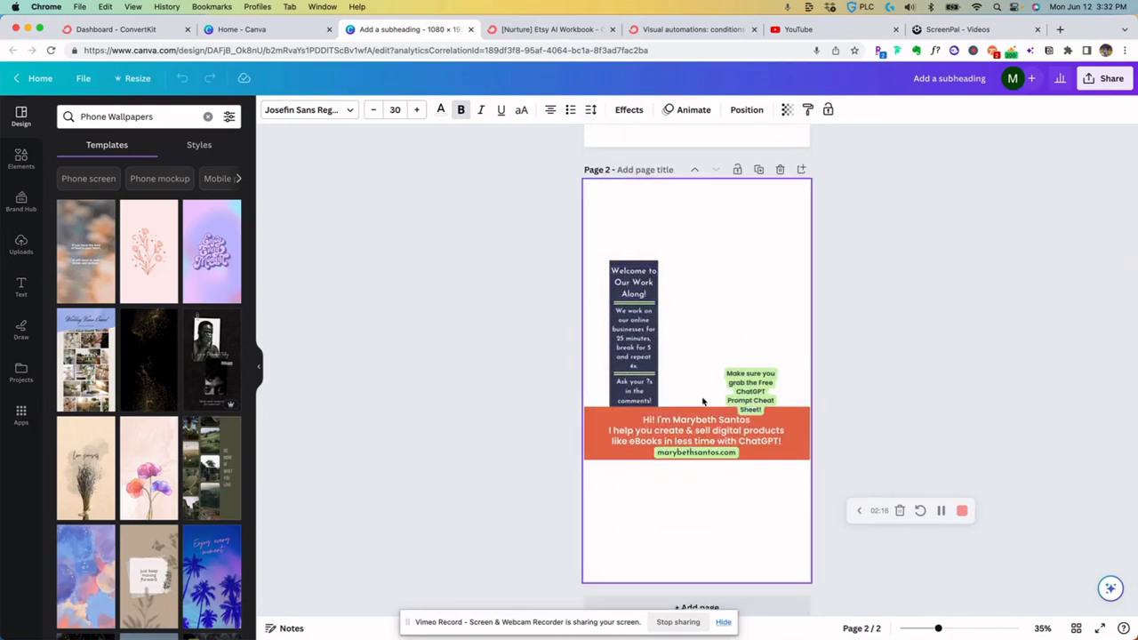
# Select Page 2 and scroll down to show its Welcome to Our Work Along! box and orange banner.
pyautogui.click(704, 334)
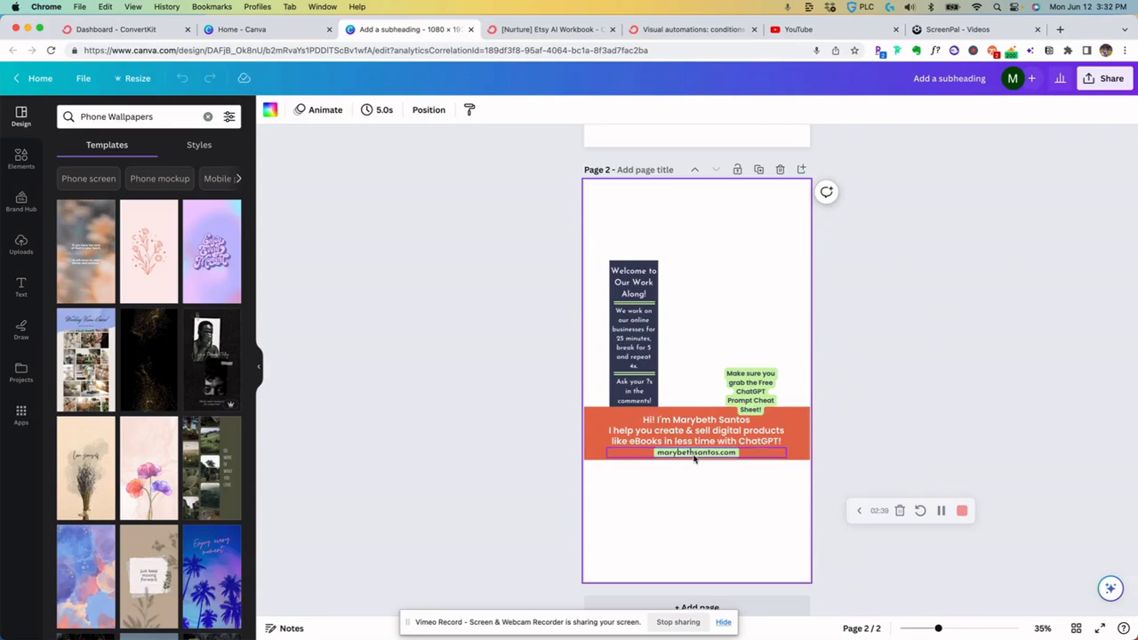
pyautogui.scroll(-1, 695, 459)
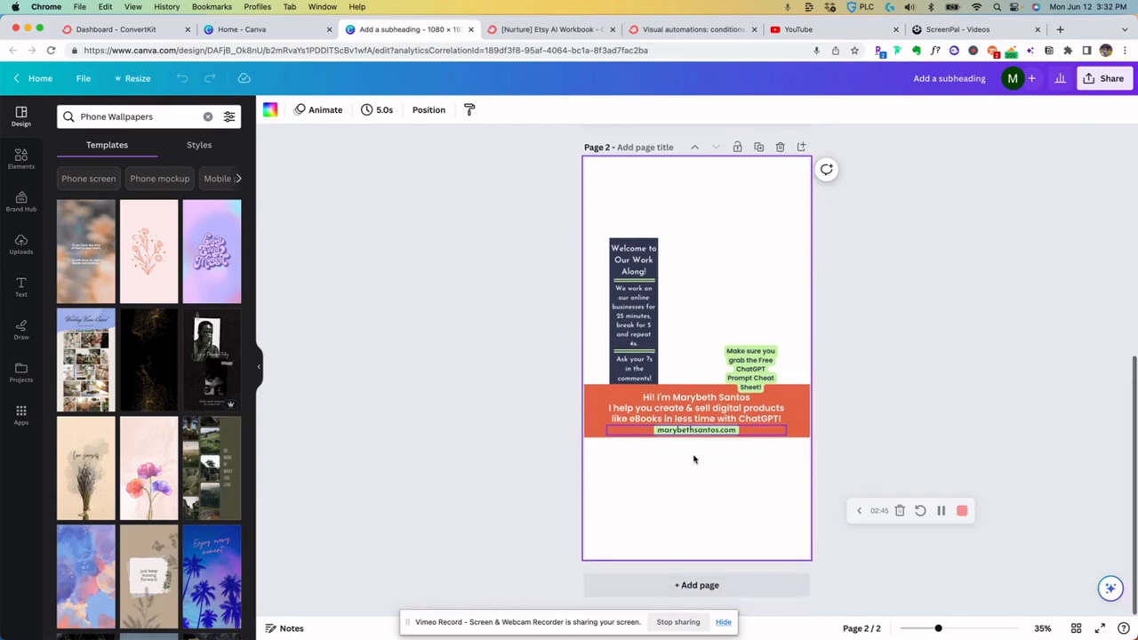
# Back on Page 1, delete the dark Zero to 1K Workshop text box.
pyautogui.scroll(5, 695, 458)
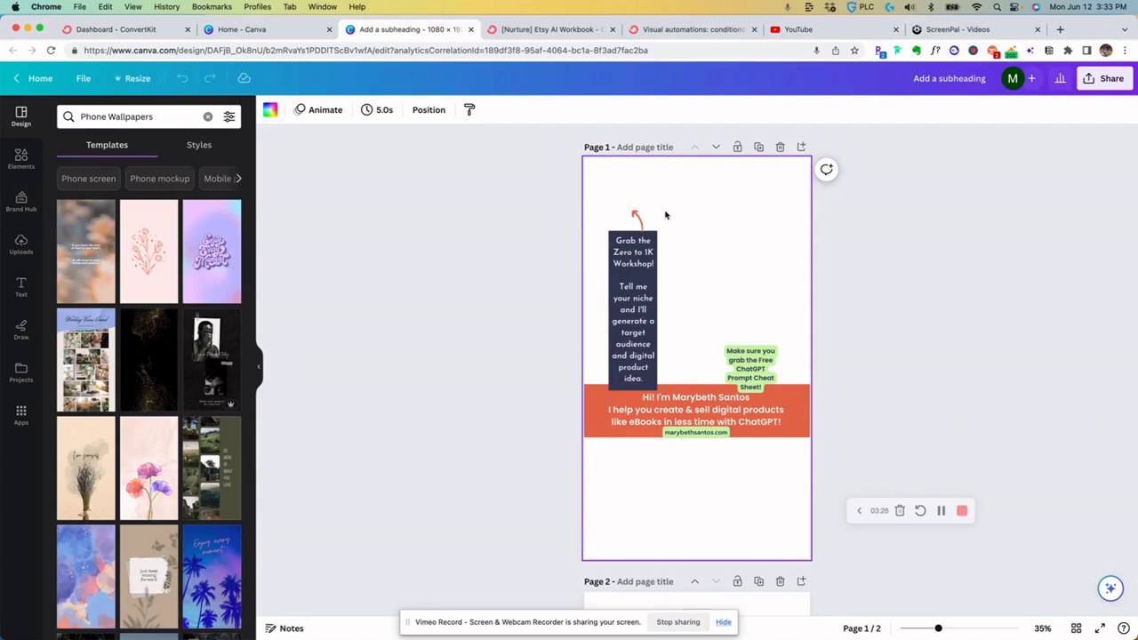
pyautogui.click(647, 287)
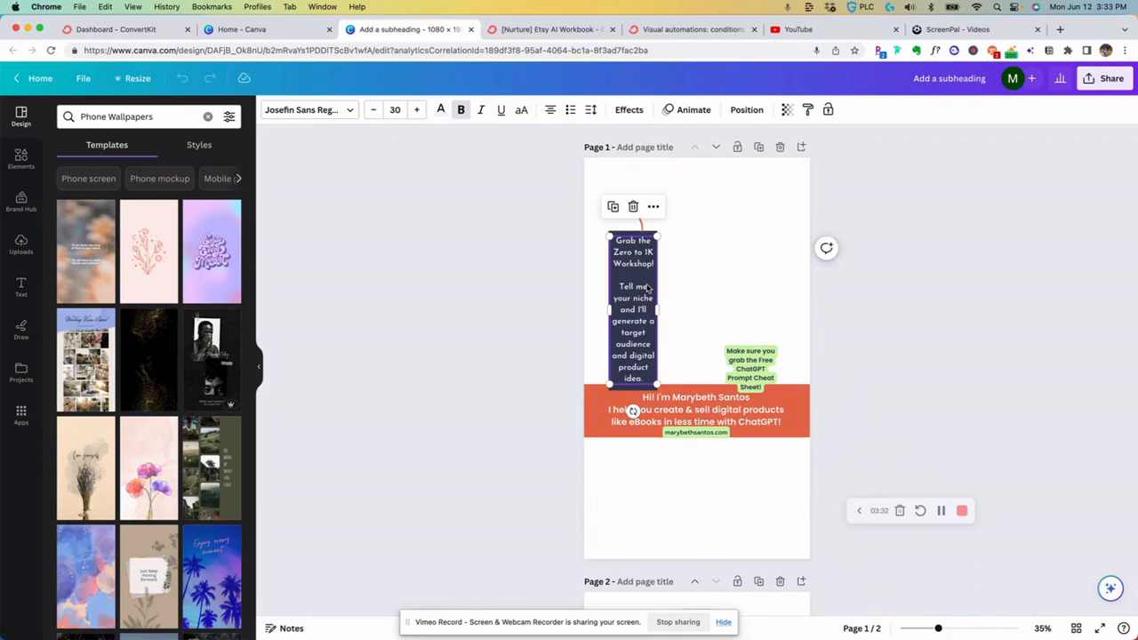
pyautogui.press('Delete')
pyautogui.click(622, 302)
pyautogui.press('Delete')
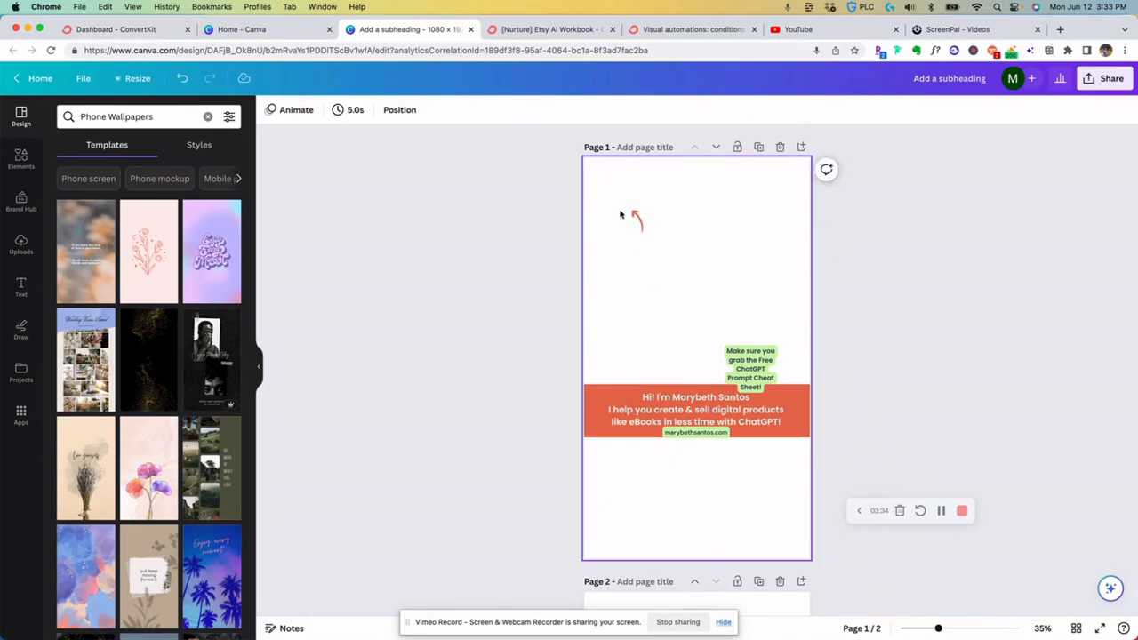
pyautogui.click(635, 219)
pyautogui.press('Delete')
pyautogui.click(183, 79)
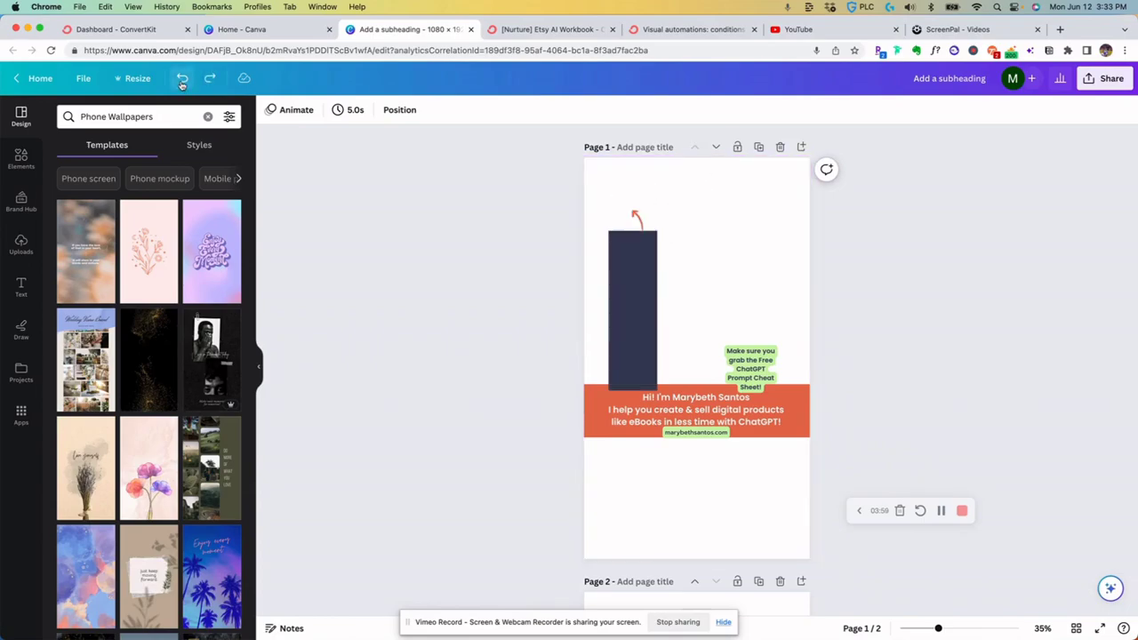
pyautogui.click(182, 79)
pyautogui.click(707, 216)
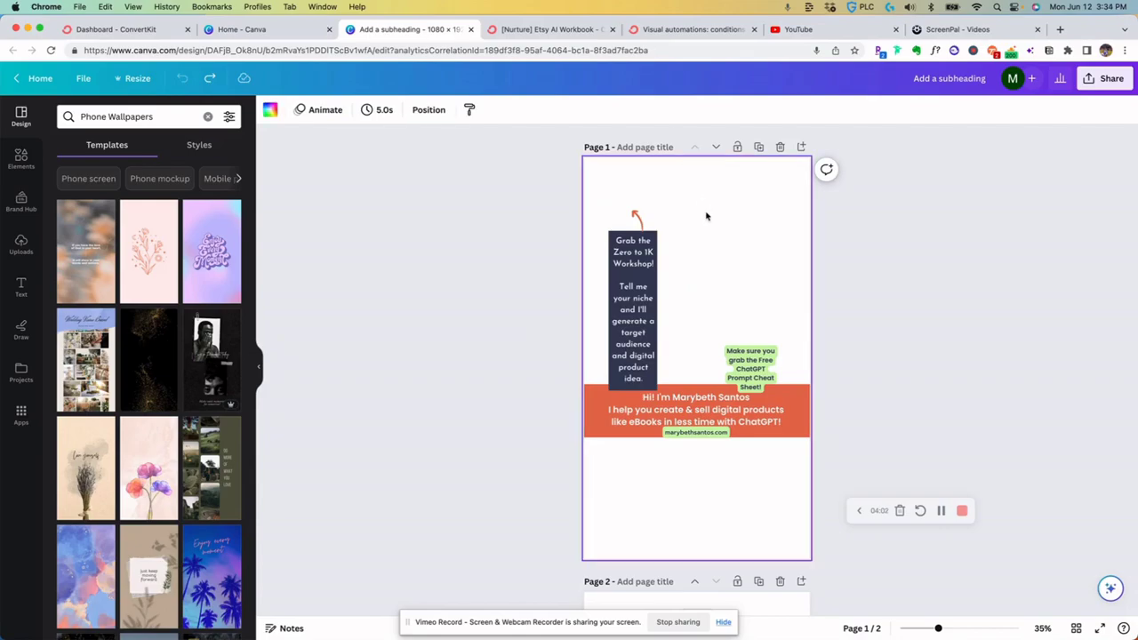
pyautogui.click(1106, 79)
# Review the 1080 × 1920 PNG download options, then open Elements and select the orange banner's promo and website text.
pyautogui.click(952, 384)
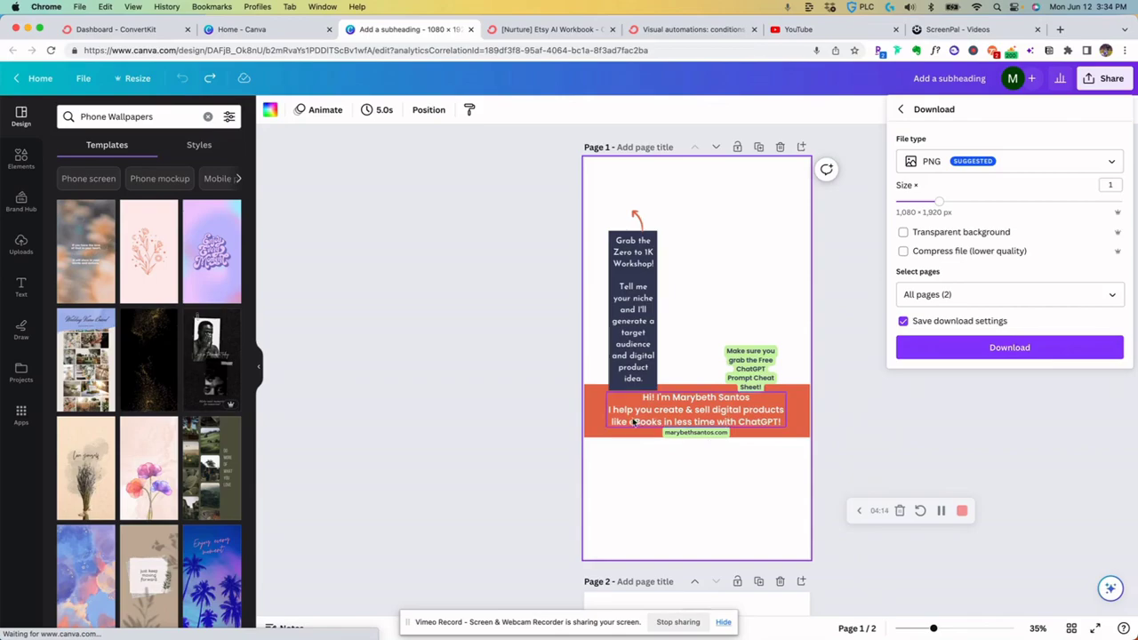
pyautogui.click(591, 405)
pyautogui.click(20, 160)
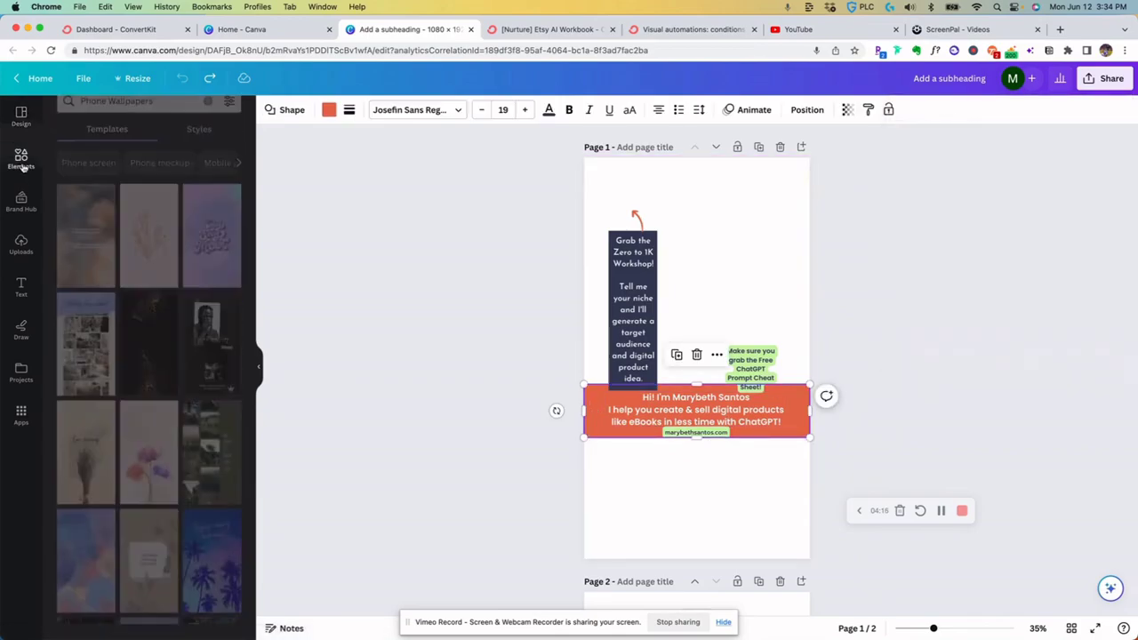
pyautogui.click(687, 407)
pyautogui.click(690, 433)
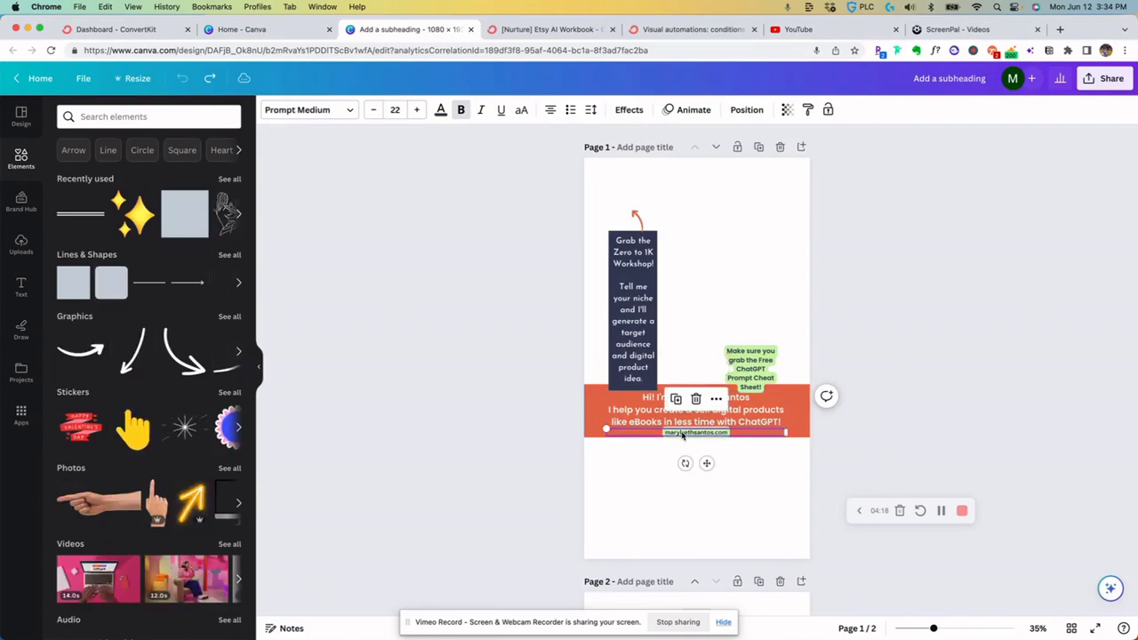
pyautogui.click(629, 109)
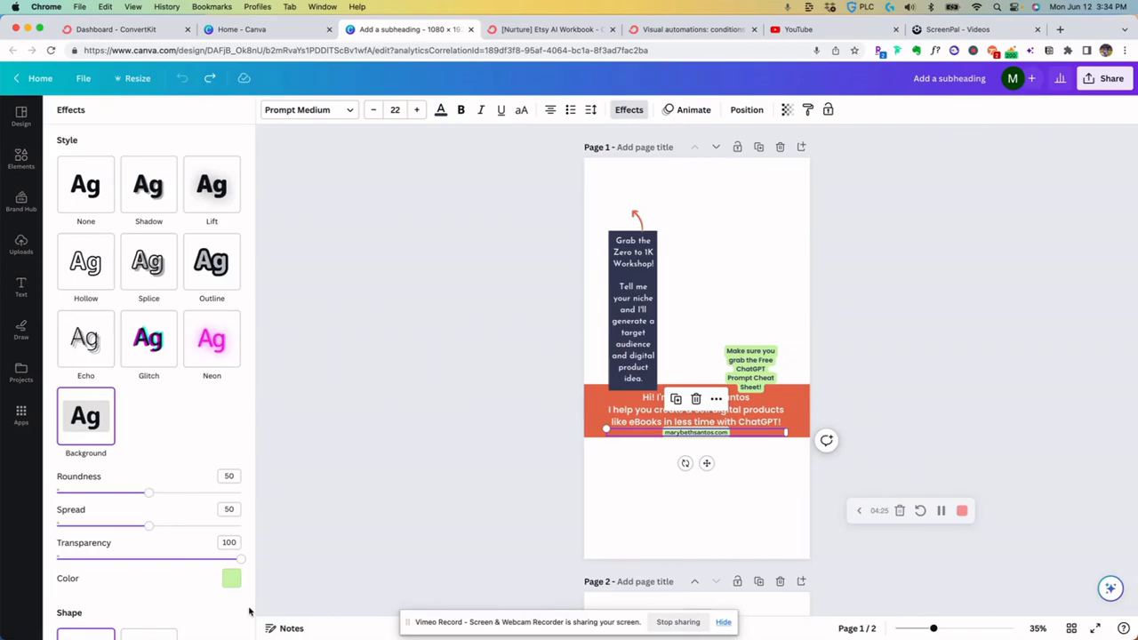
pyautogui.click(761, 365)
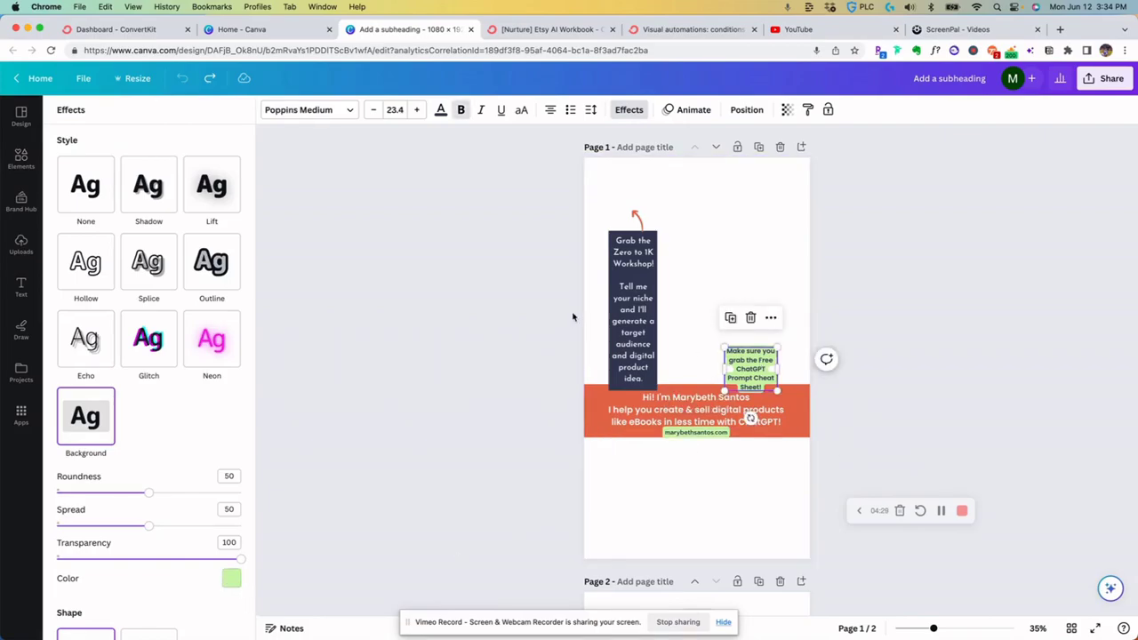
pyautogui.click(616, 274)
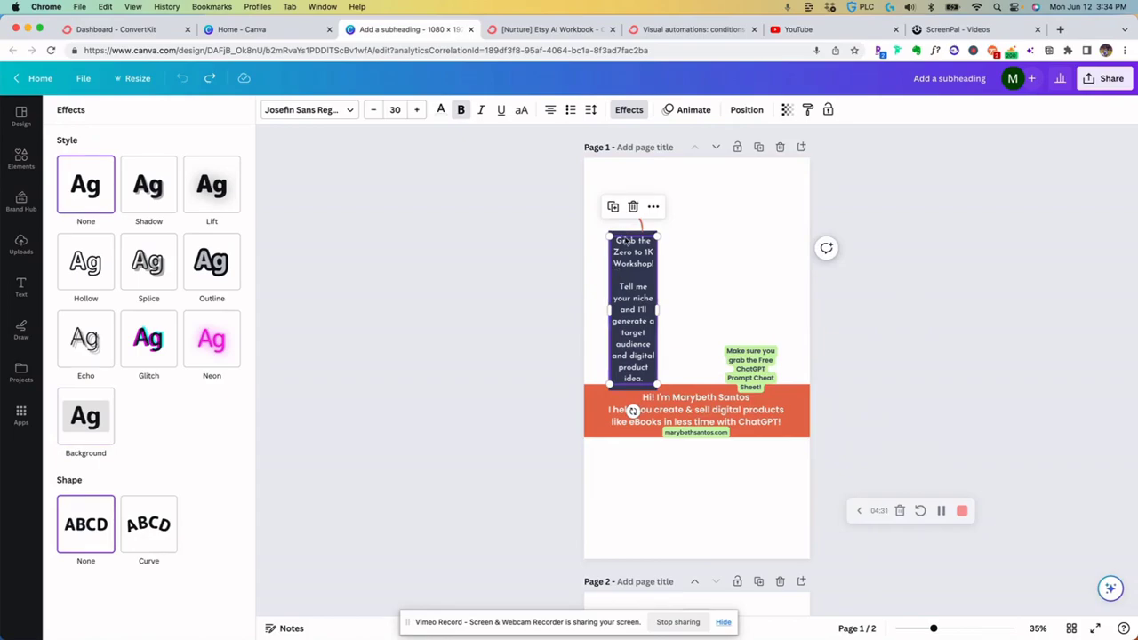
pyautogui.click(623, 233)
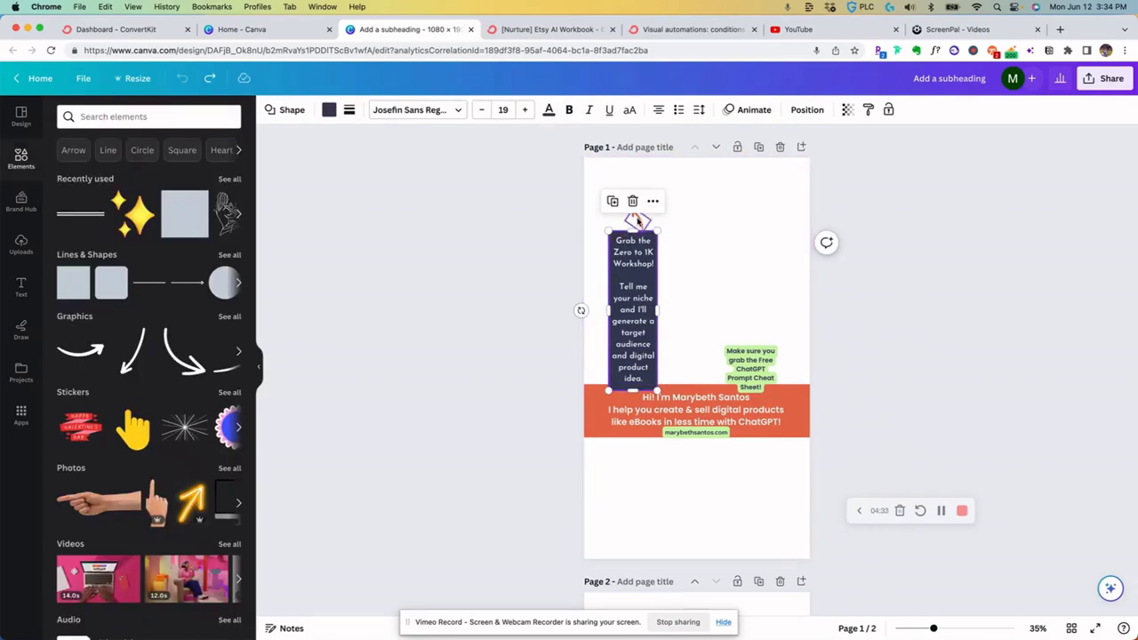
pyautogui.click(637, 220)
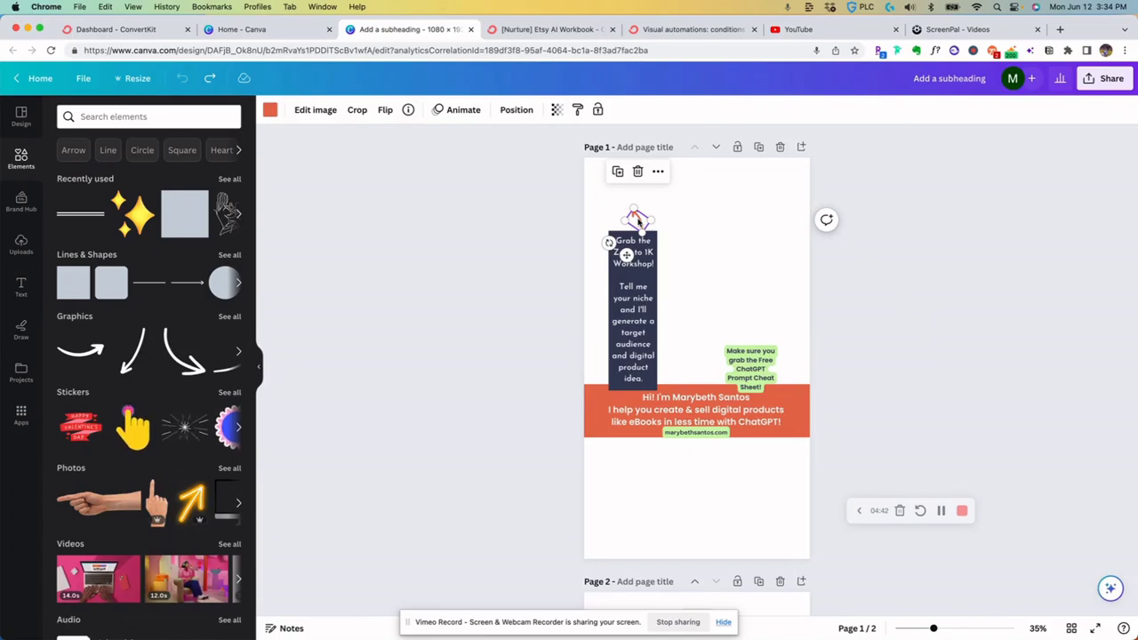
pyautogui.click(707, 223)
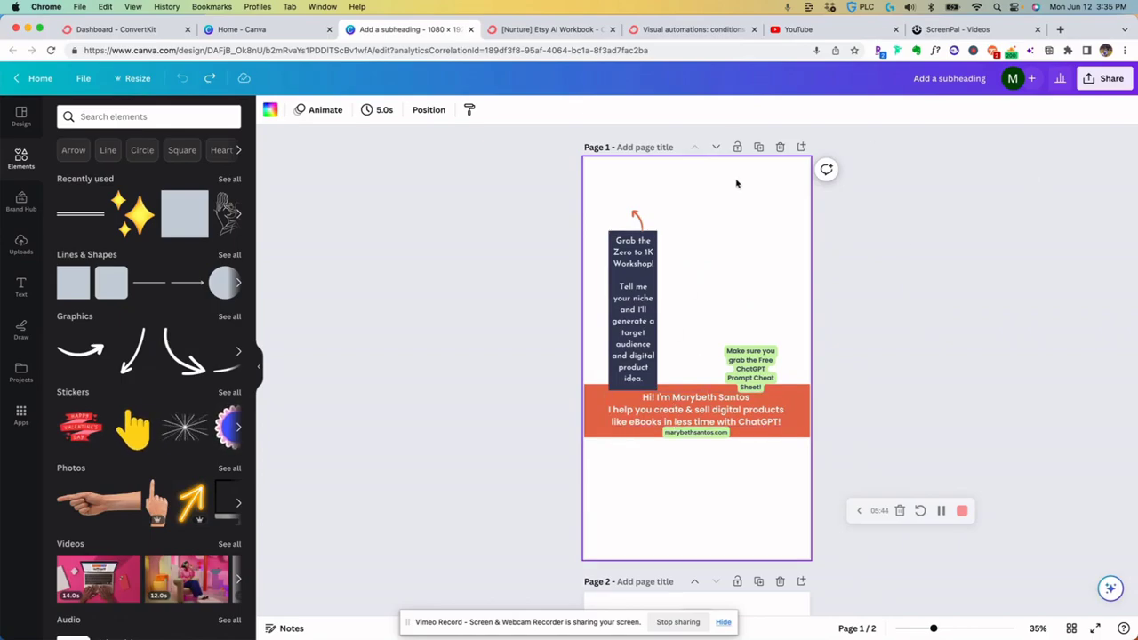
# Download the design as a 1080 × 1920 PNG with transparent background, exporting Page 1 only.
pyautogui.click(1118, 80)
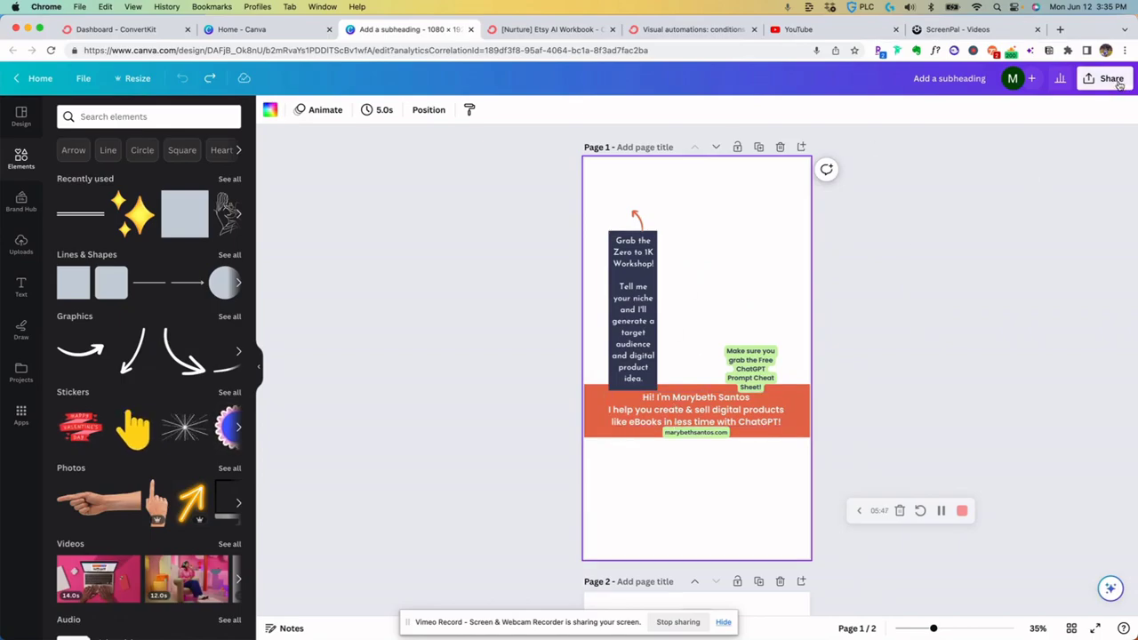
pyautogui.click(952, 381)
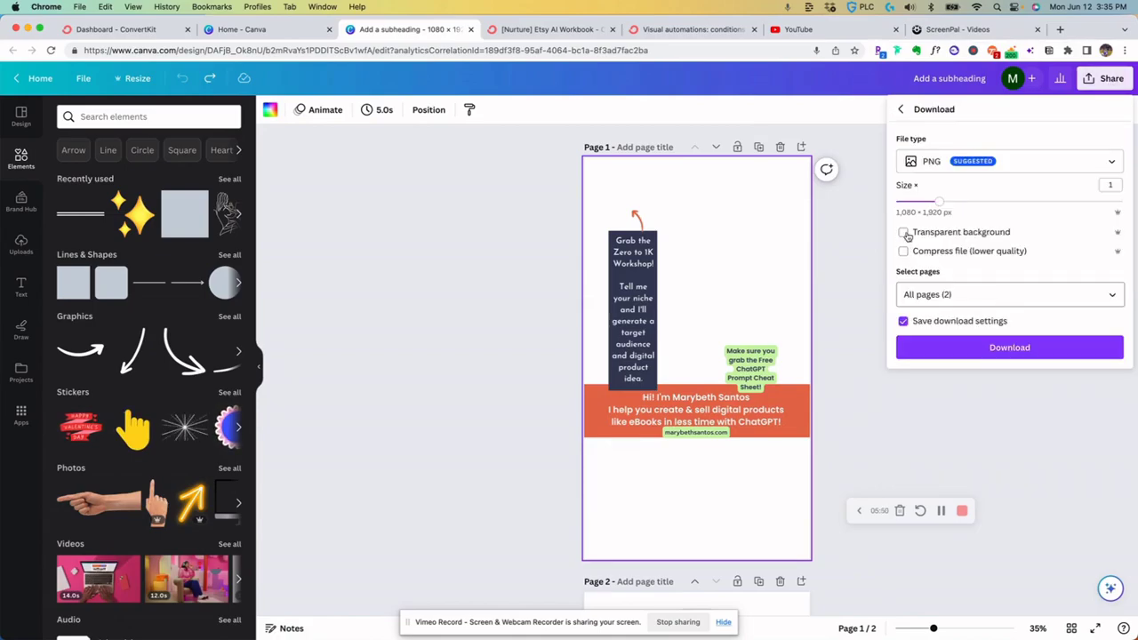
pyautogui.click(904, 233)
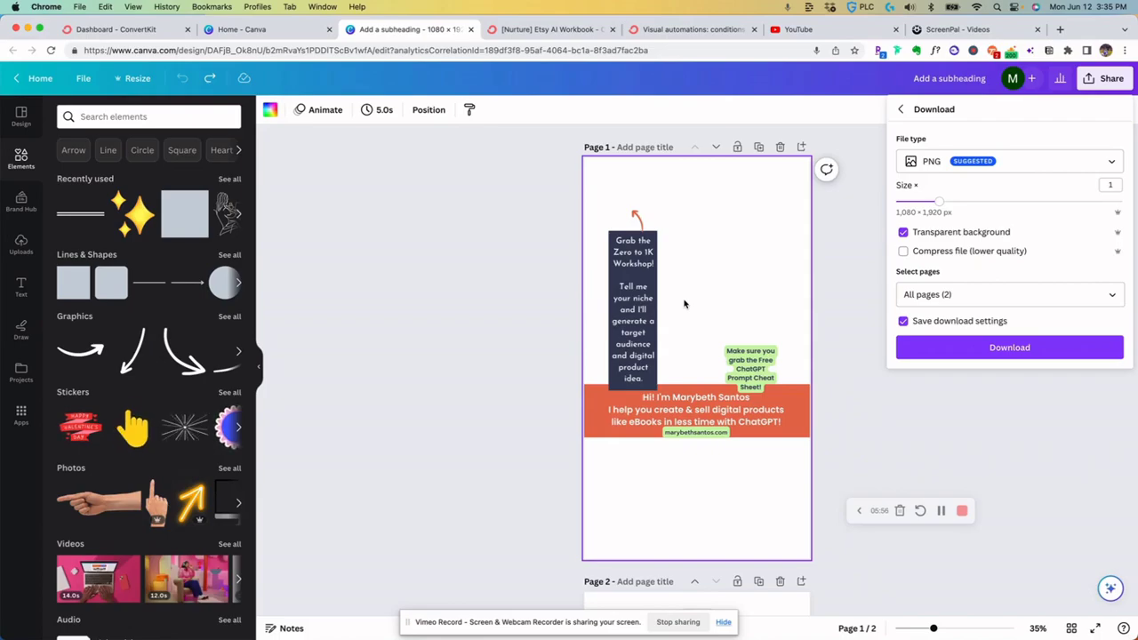
pyautogui.click(1111, 294)
pyautogui.click(1111, 328)
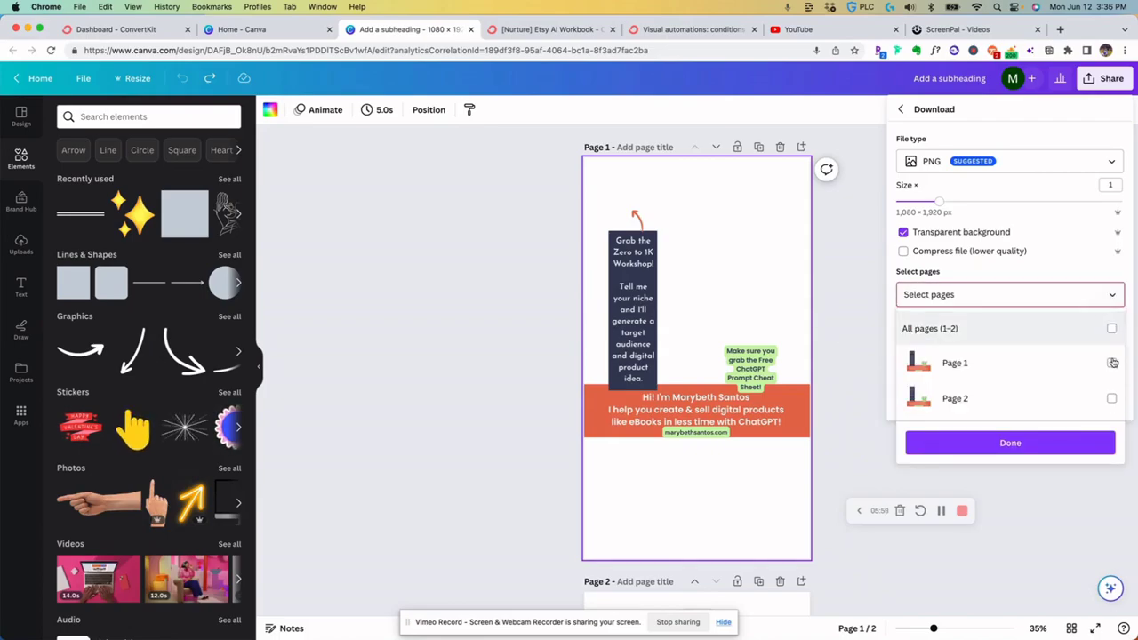
pyautogui.click(1111, 362)
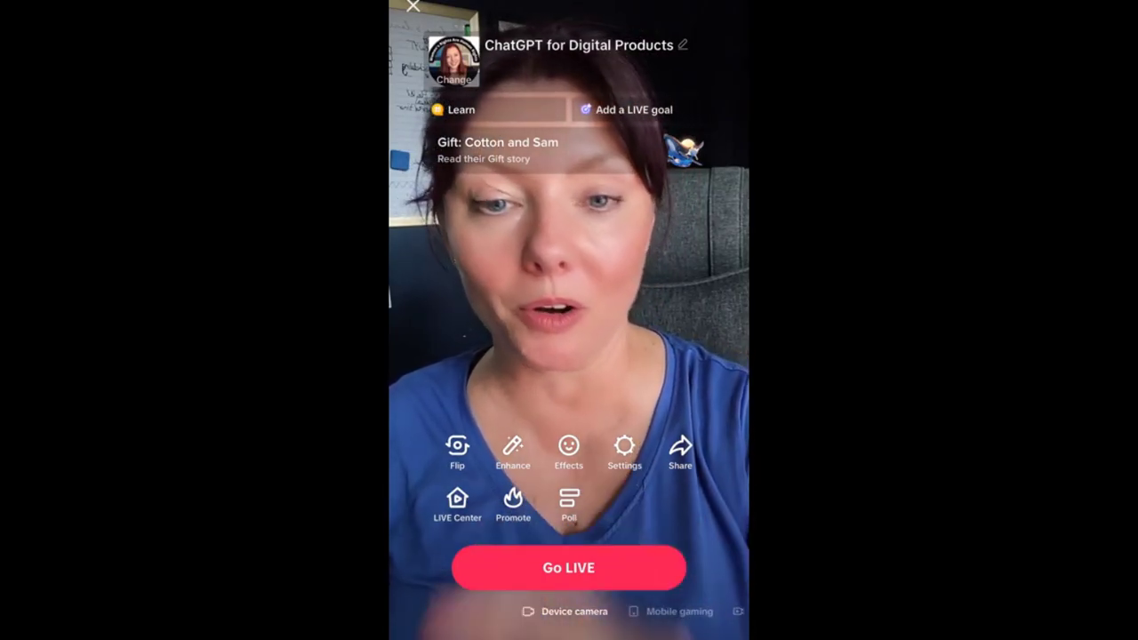
# Open the LIVE camera effects, go to the Green Screen category, and apply a green-screen background effect.
pyautogui.click(568, 449)
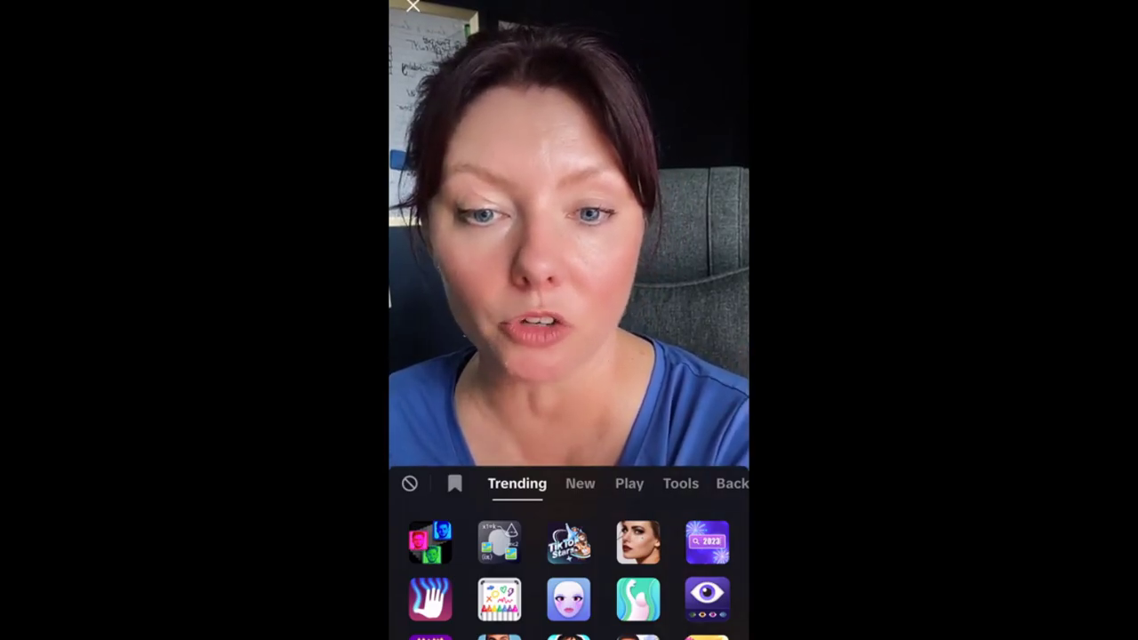
pyautogui.hscroll(5, 569, 482)
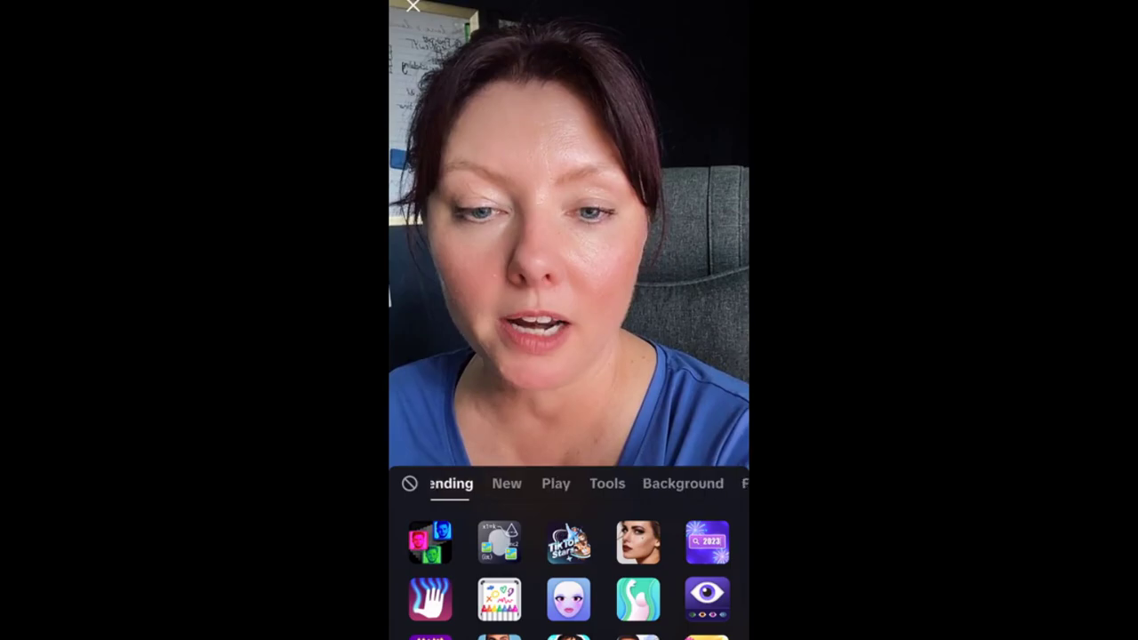
pyautogui.click(661, 483)
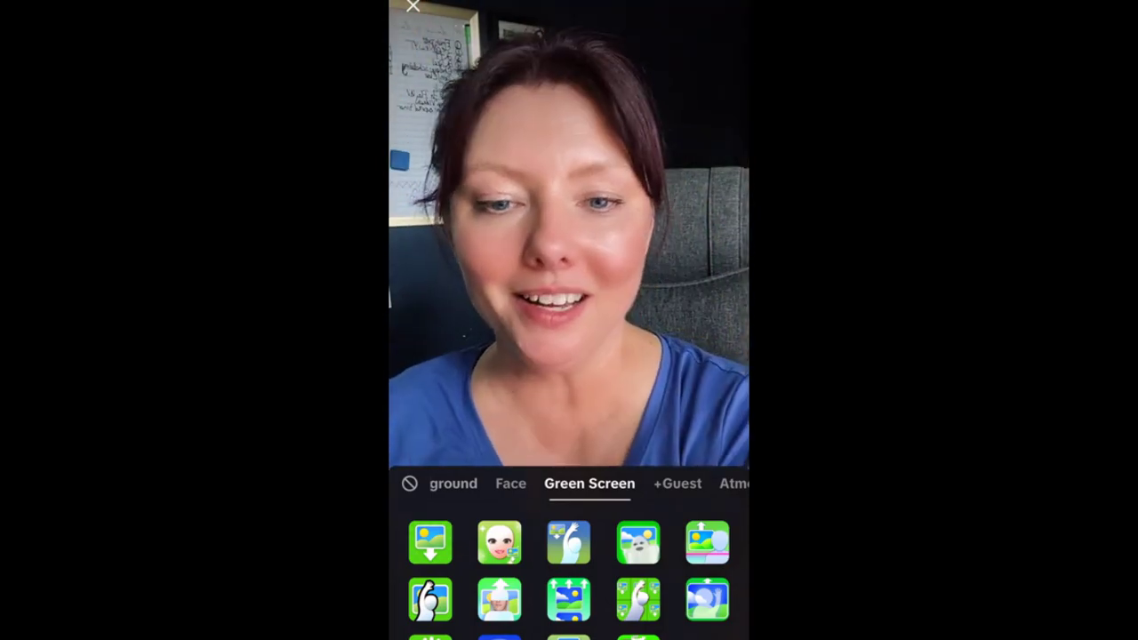
pyautogui.click(499, 599)
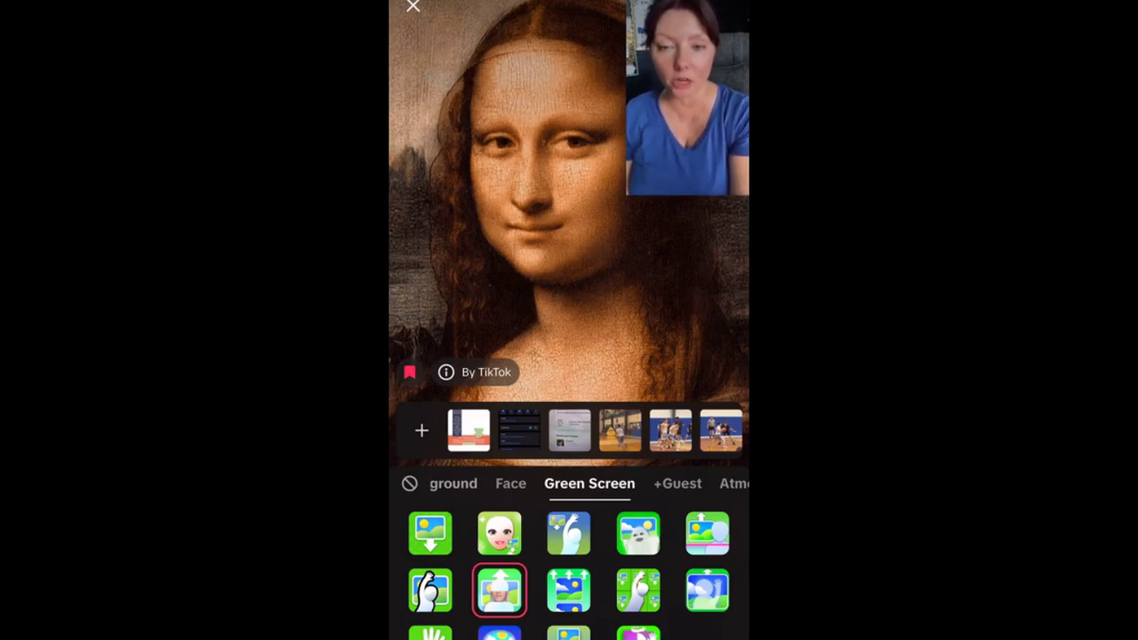
# Pick the first gallery thumbnail, the exported Canva PNG overlay, as the green-screen background.
pyautogui.click(469, 430)
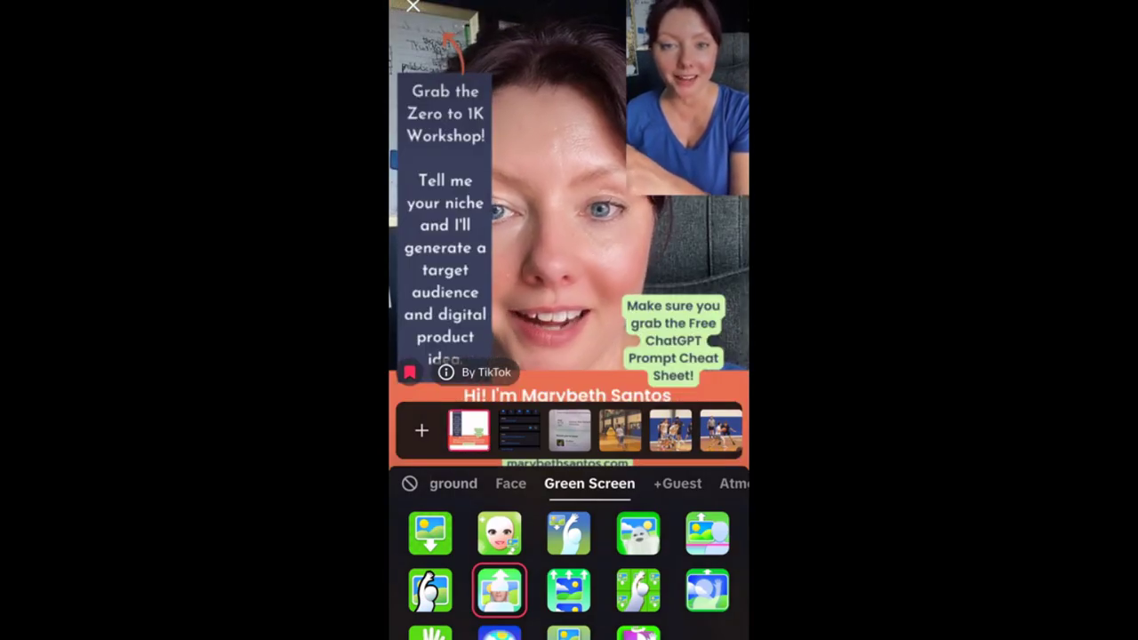